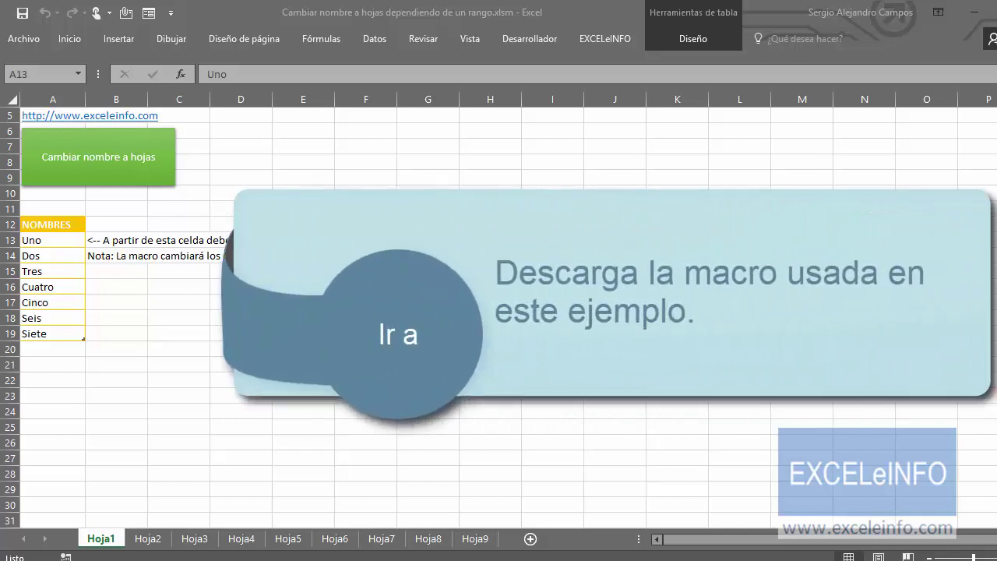
- Review the names Uno through Siete in A13:A19, then open the VBA editor with Alt+F11
{"action": "left_click_drag", "start_coordinate": [51, 243], "coordinate": [60, 337]}
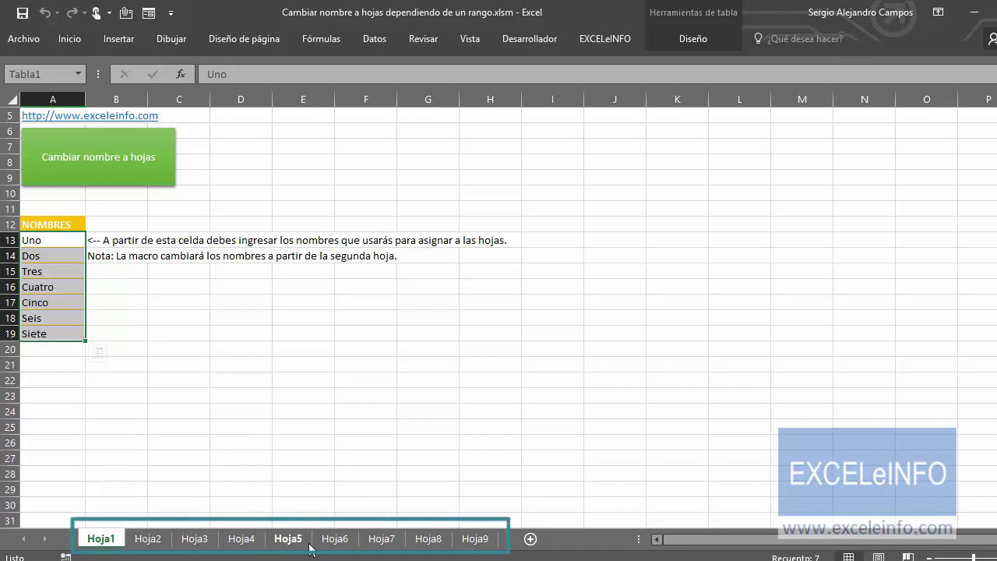
{"action": "mouse_move", "coordinate": [52, 286]}
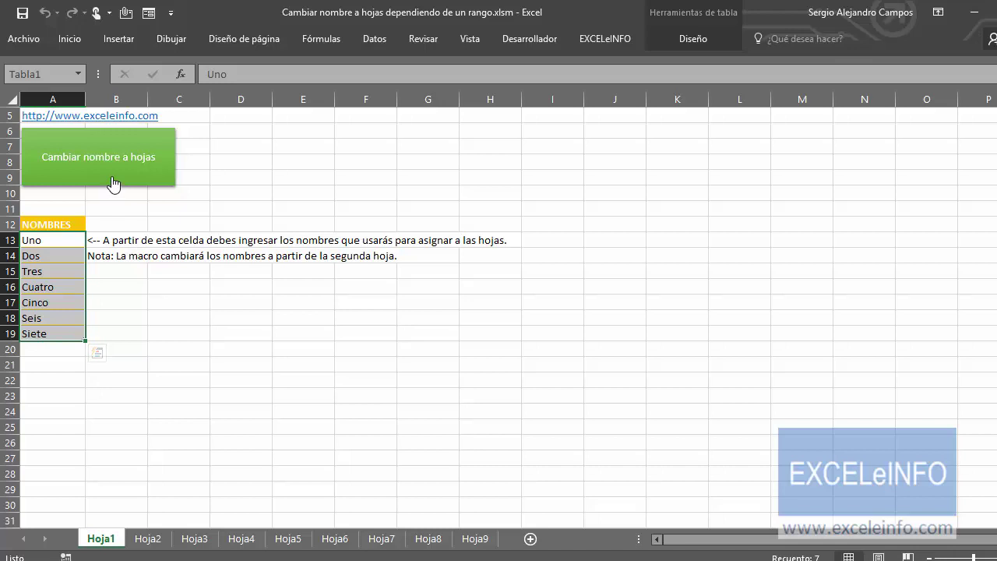
{"action": "left_click", "coordinate": [60, 241]}
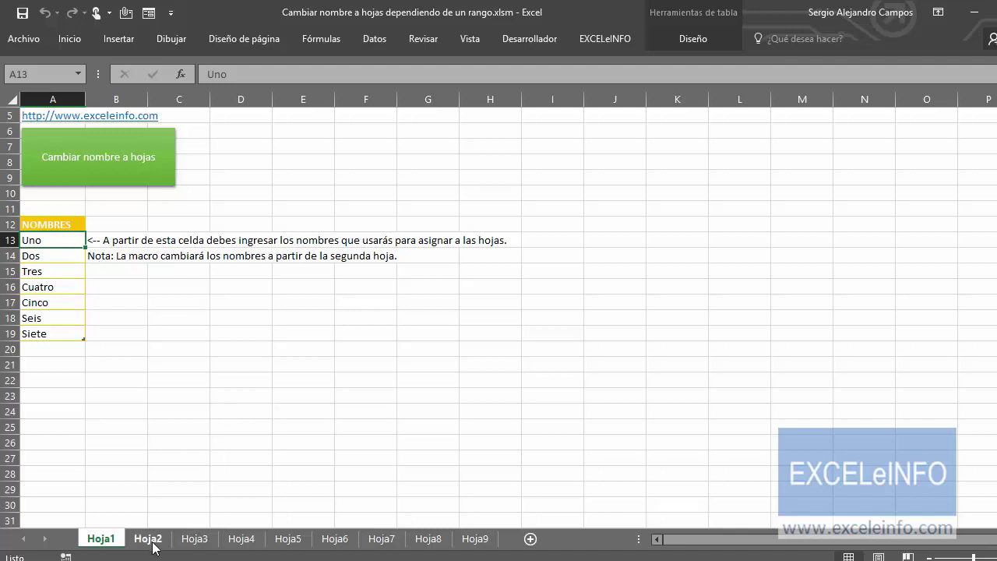
{"action": "left_click", "coordinate": [51, 259]}
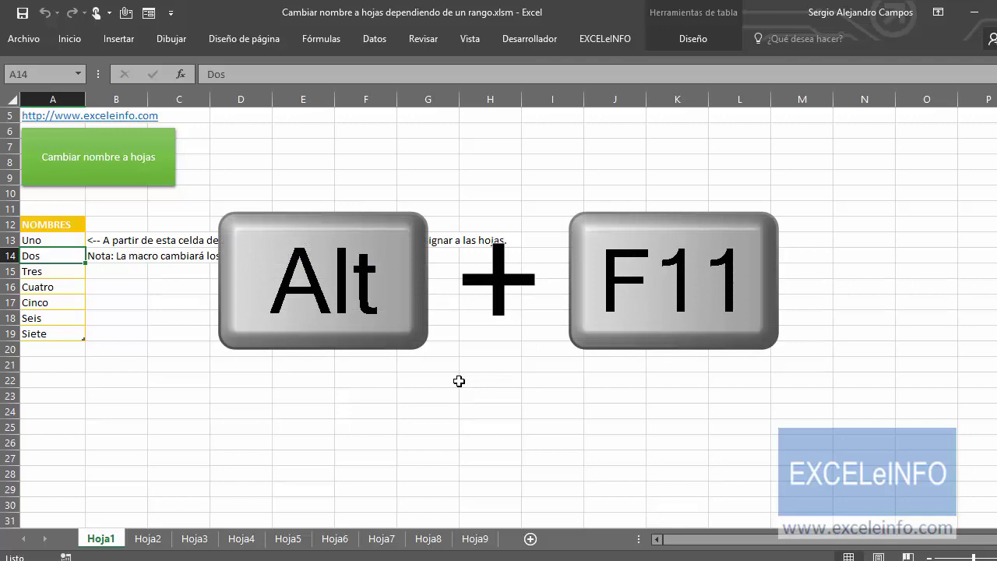
{"action": "key", "text": "alt+F11"}
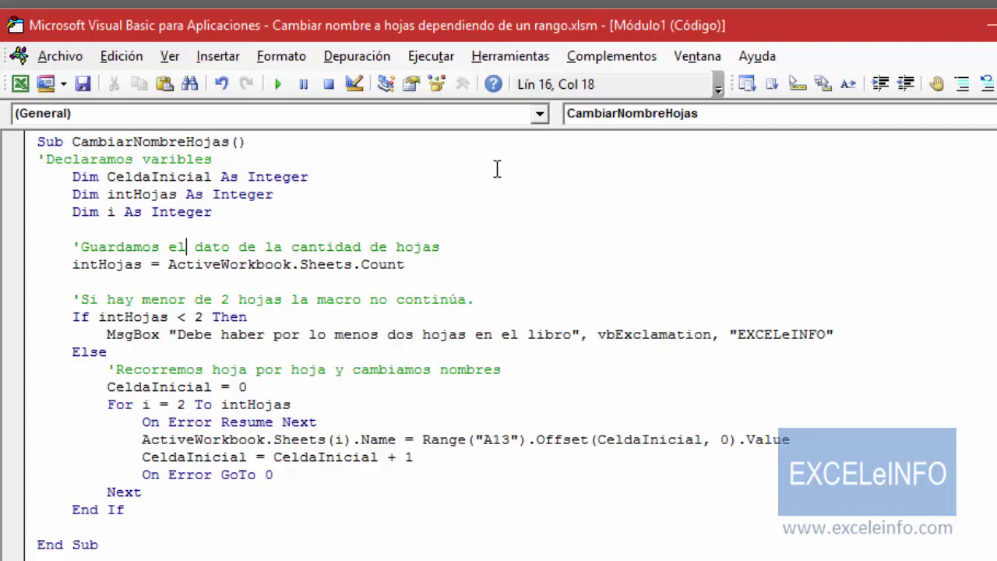
{"action": "left_click", "coordinate": [518, 264]}
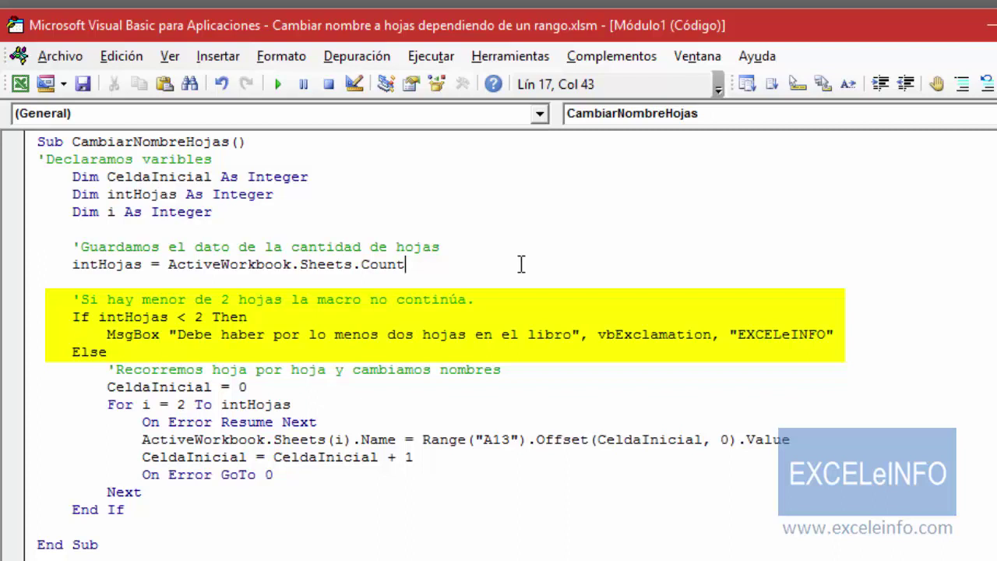
{"action": "left_click", "coordinate": [920, 333]}
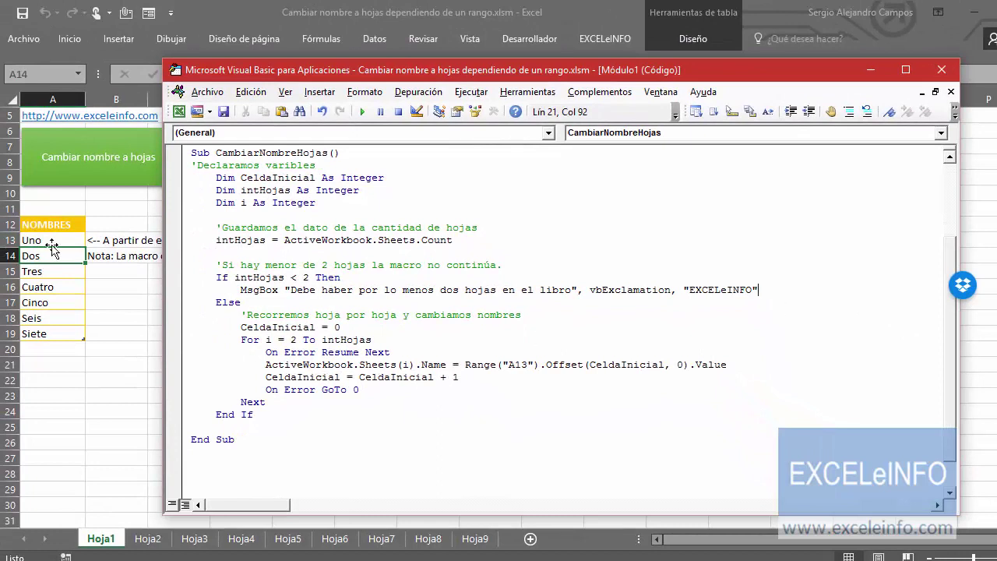
- Return to Hoja1 and select the Uno–Siete names list in A13:A19
{"action": "left_click", "coordinate": [55, 252]}
{"action": "left_click_drag", "start_coordinate": [53, 240], "coordinate": [62, 337]}
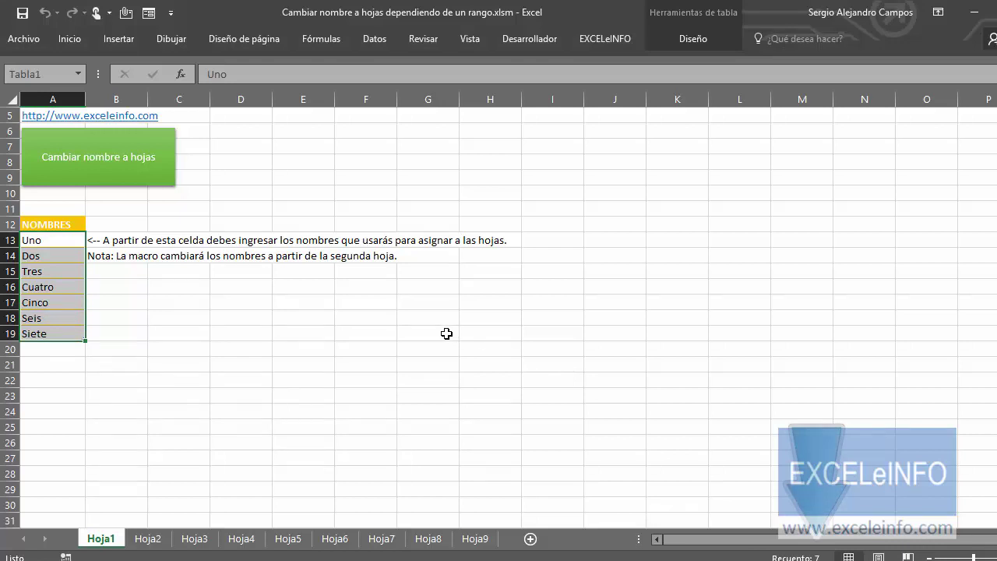
- Browse sheets Hoja2 through Hoja9, then return to Hoja1 and select cell A13 (Uno)
{"action": "left_click", "coordinate": [148, 543]}
{"action": "left_click", "coordinate": [212, 543]}
{"action": "left_click", "coordinate": [234, 541]}
{"action": "left_click", "coordinate": [289, 540]}
{"action": "left_click", "coordinate": [335, 540]}
{"action": "left_click", "coordinate": [382, 540]}
{"action": "left_click", "coordinate": [429, 544]}
{"action": "left_click", "coordinate": [474, 541]}
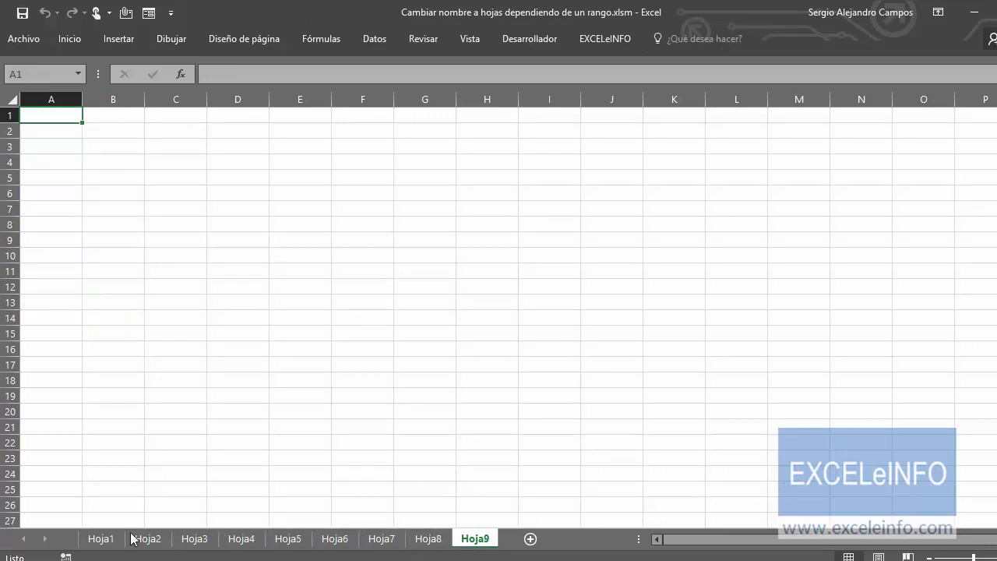
{"action": "left_click", "coordinate": [107, 543]}
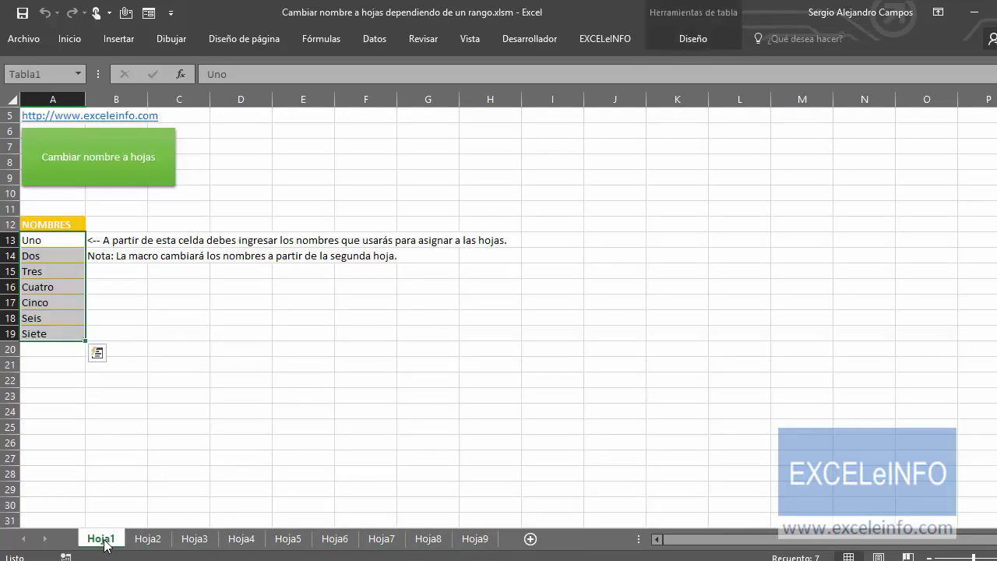
{"action": "left_click", "coordinate": [63, 242]}
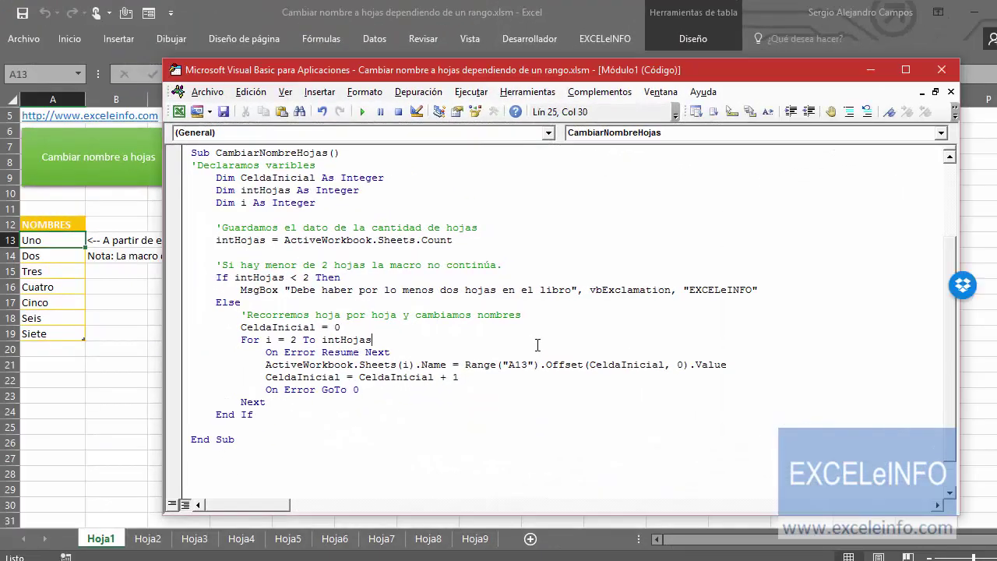
{"action": "left_click_drag", "start_coordinate": [266, 352], "coordinate": [411, 353]}
{"action": "left_click", "coordinate": [412, 353]}
- Run the 'Cambiar nombre a hojas' button macro, renaming sheets 2–8 to Uno through Siete
{"action": "left_click", "coordinate": [65, 243]}
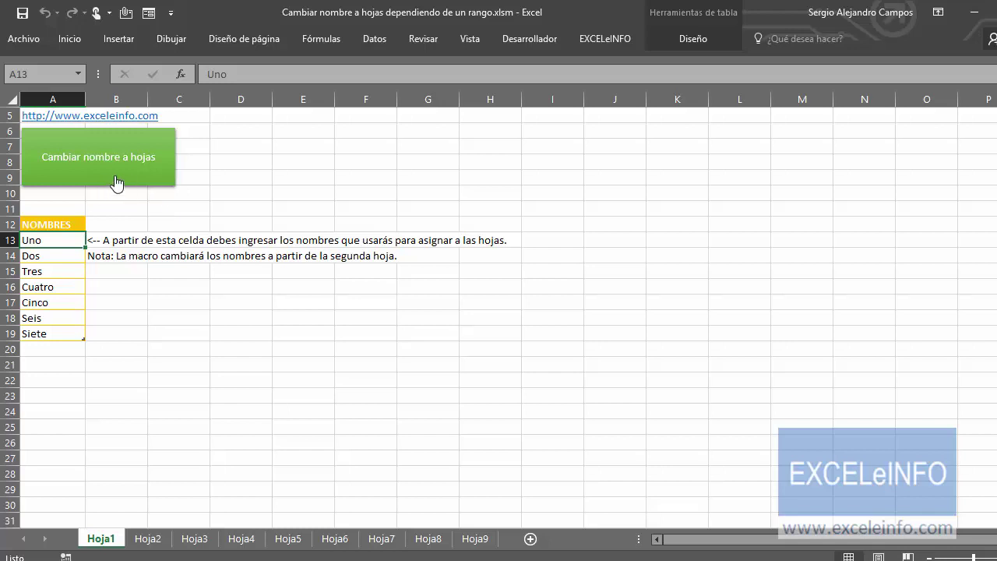
{"action": "left_click", "coordinate": [115, 182]}
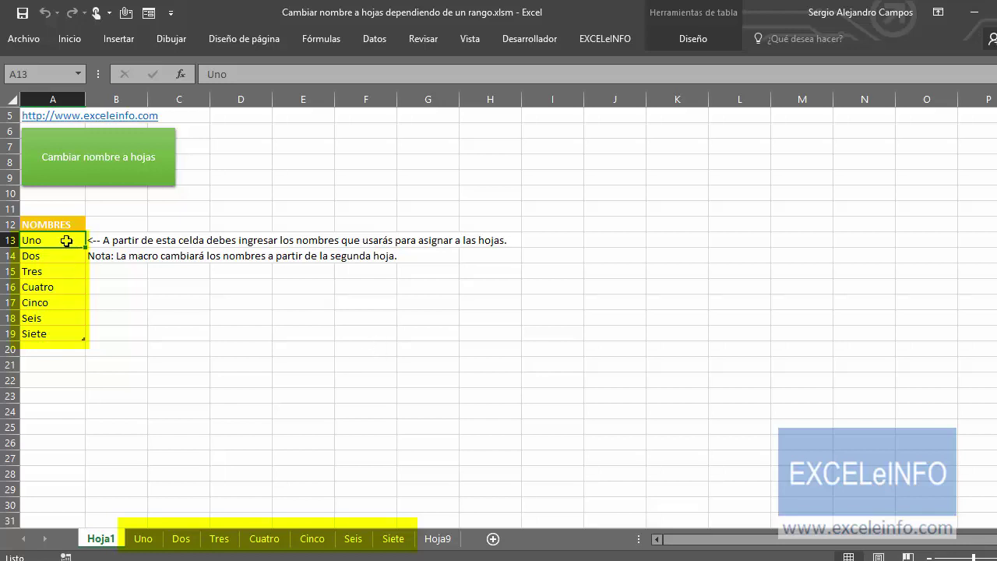
{"action": "left_click", "coordinate": [60, 336]}
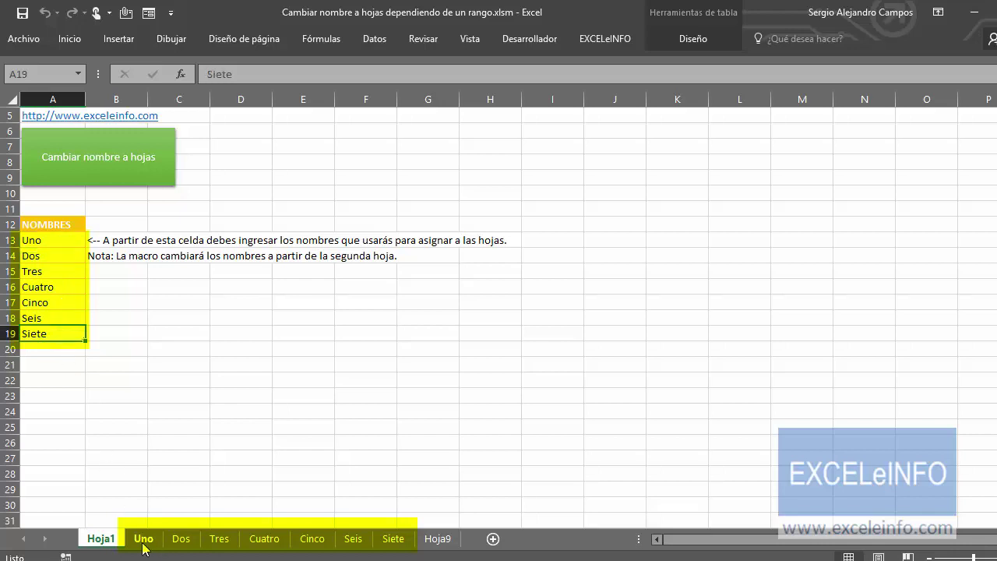